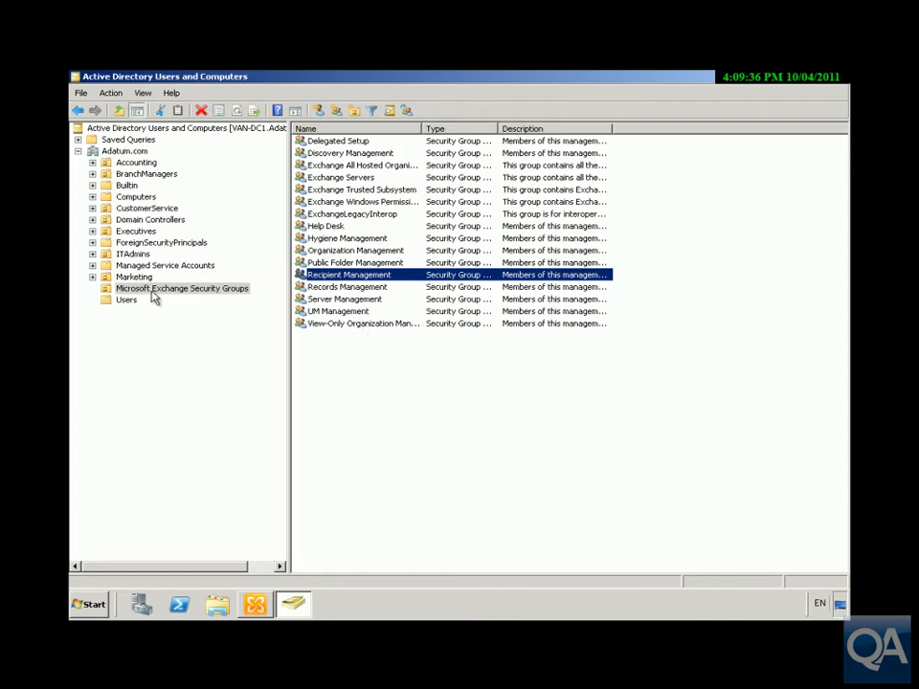
# Step: Add the Marketing user to the Recipient Management group's members, then close Active Directory Users and Computers
pyautogui.doubleClick(318, 275)
pyautogui.click(374, 199)
pyautogui.click(360, 431)
pyautogui.write('kim')
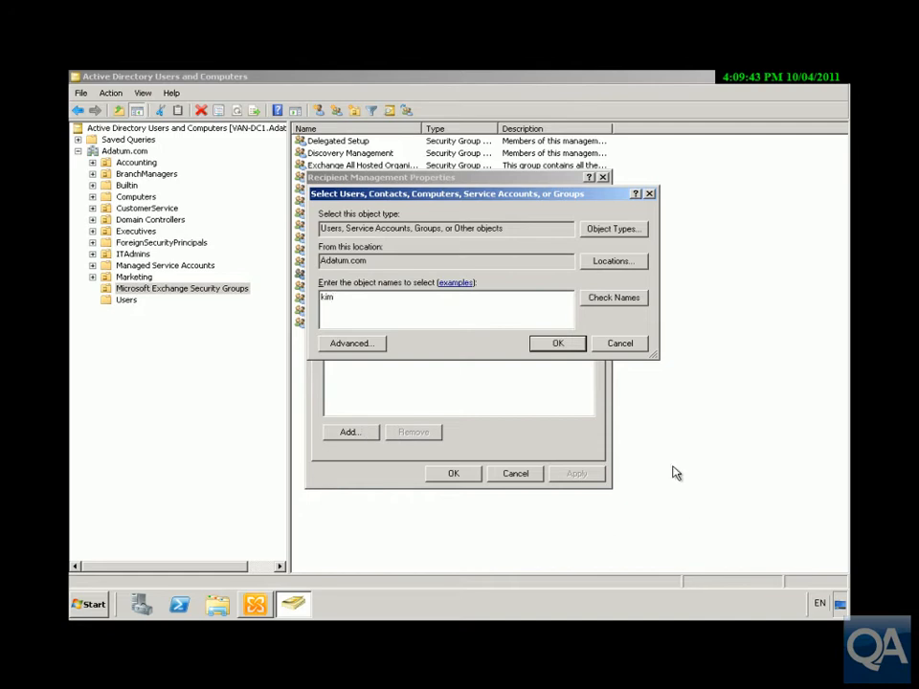
pyautogui.click(614, 298)
pyautogui.click(569, 346)
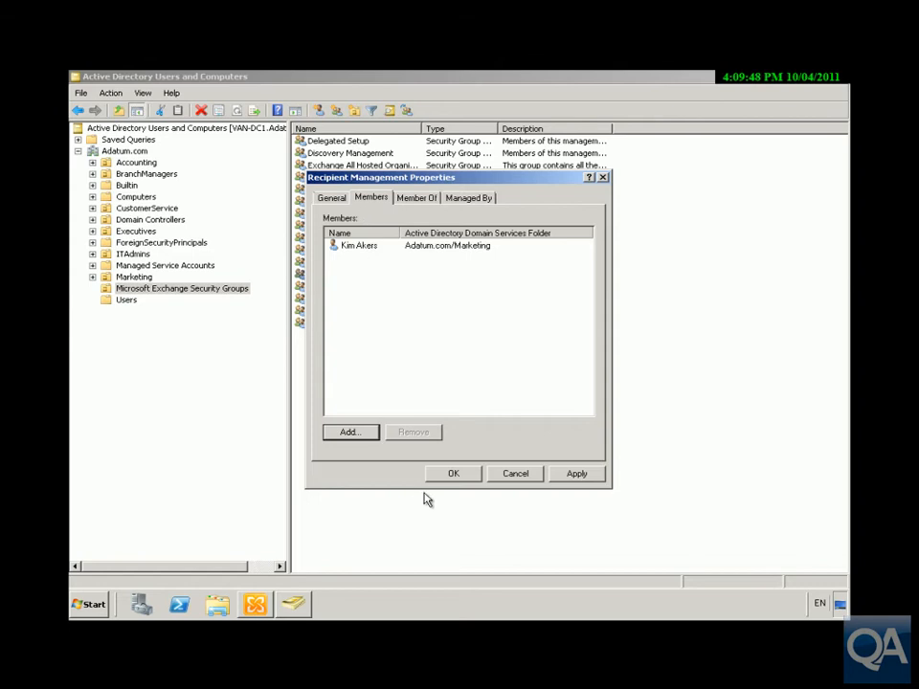
pyautogui.click(450, 477)
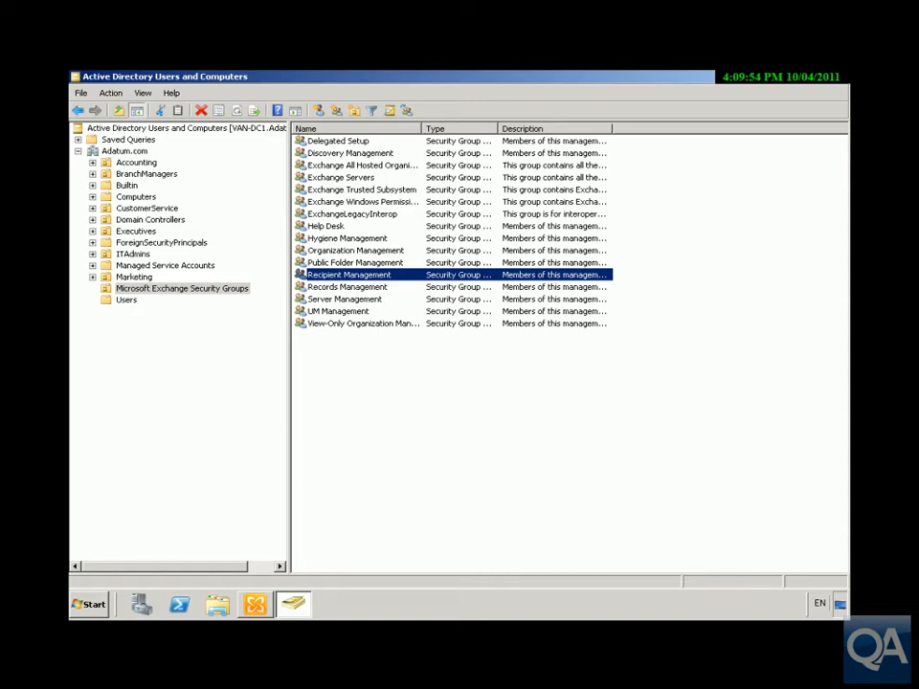
pyautogui.click(815, 80)
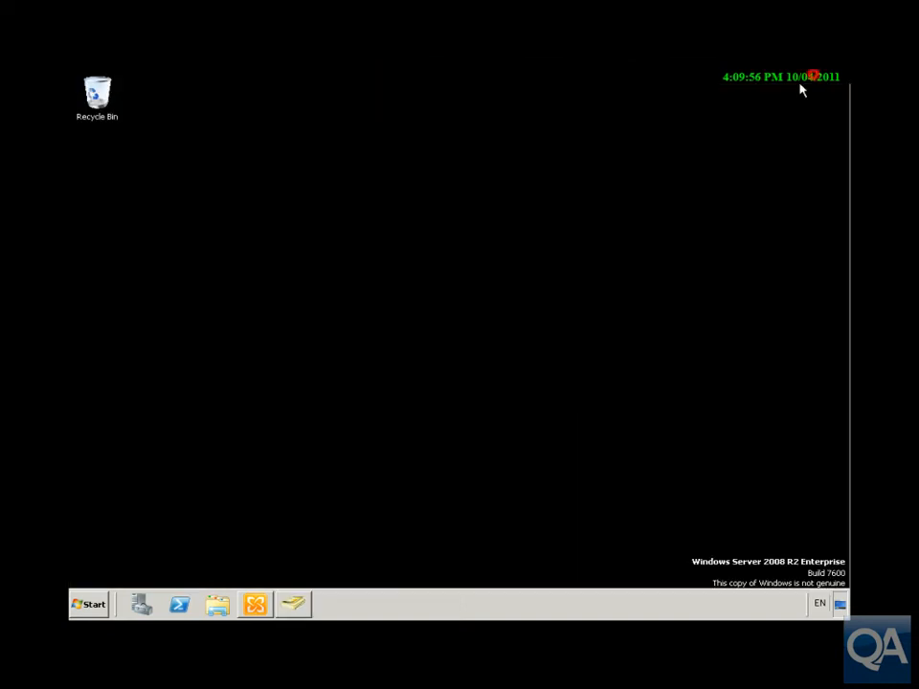
pyautogui.click(90, 606)
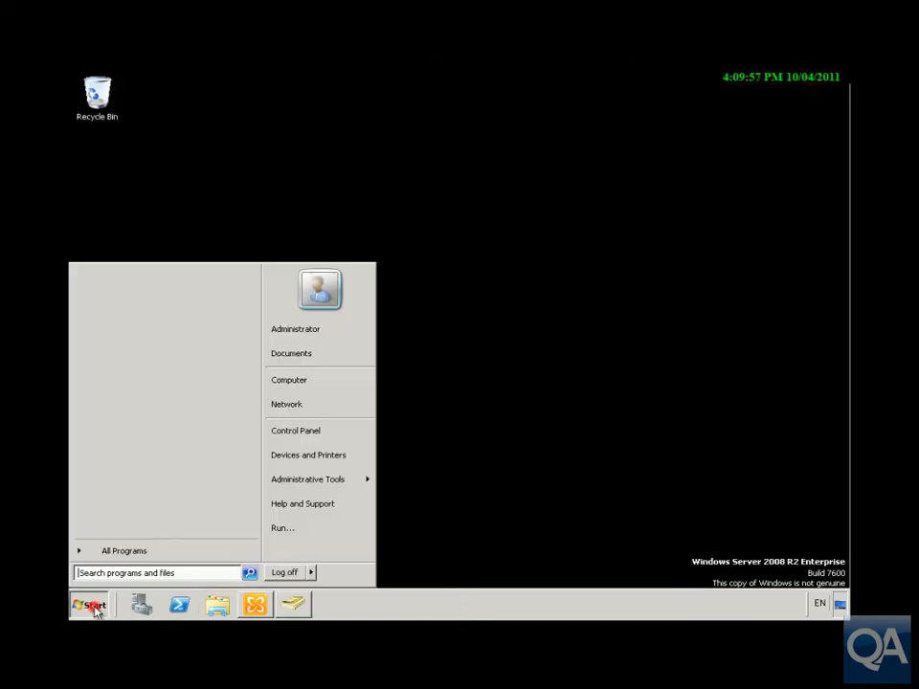
pyautogui.click(167, 551)
pyautogui.click(138, 283)
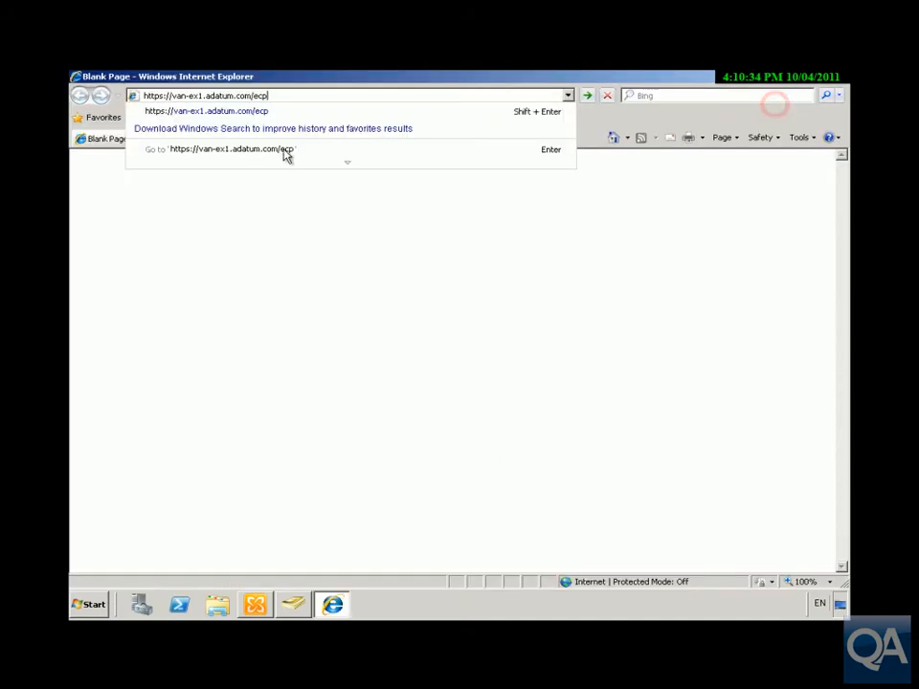
pyautogui.click(287, 97)
pyautogui.press('Return')
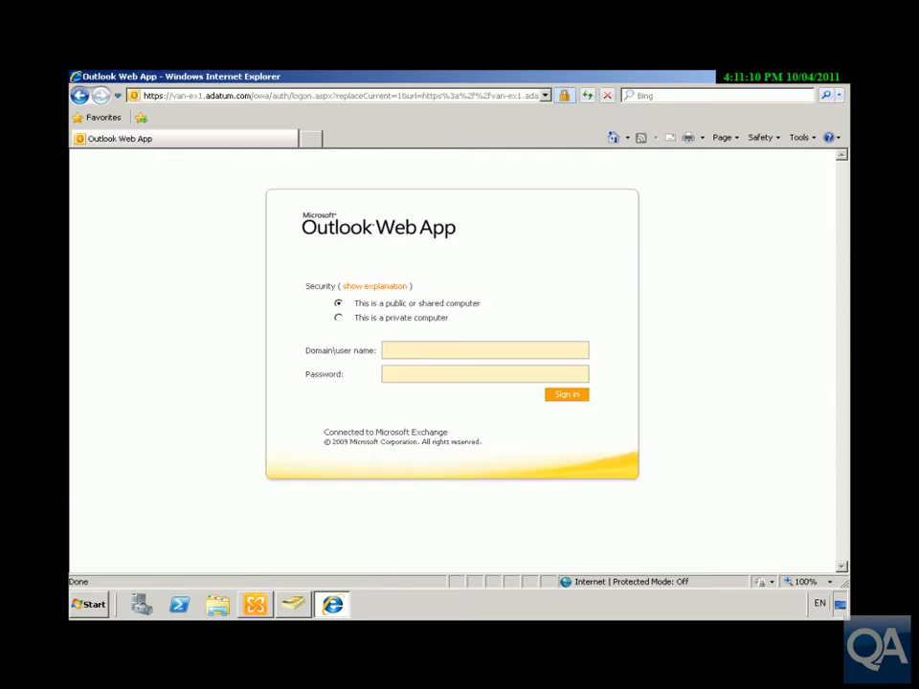
# Step: Sign in to Outlook Web App with the Adatum domain user name and password
pyautogui.click(418, 350)
pyautogui.write('adatum\\kimPa$$w0rd')
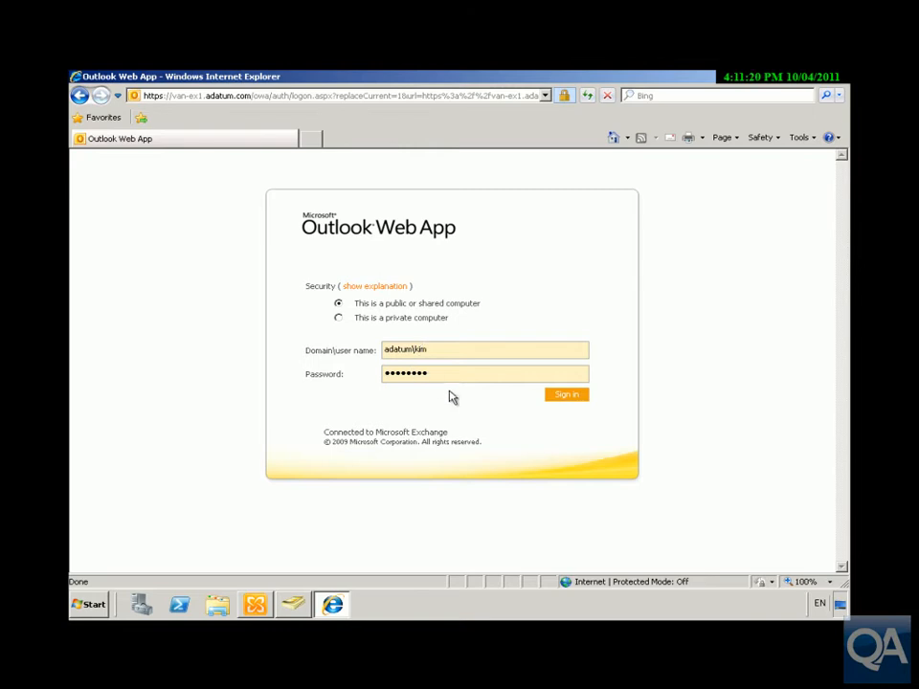
pyautogui.click(562, 396)
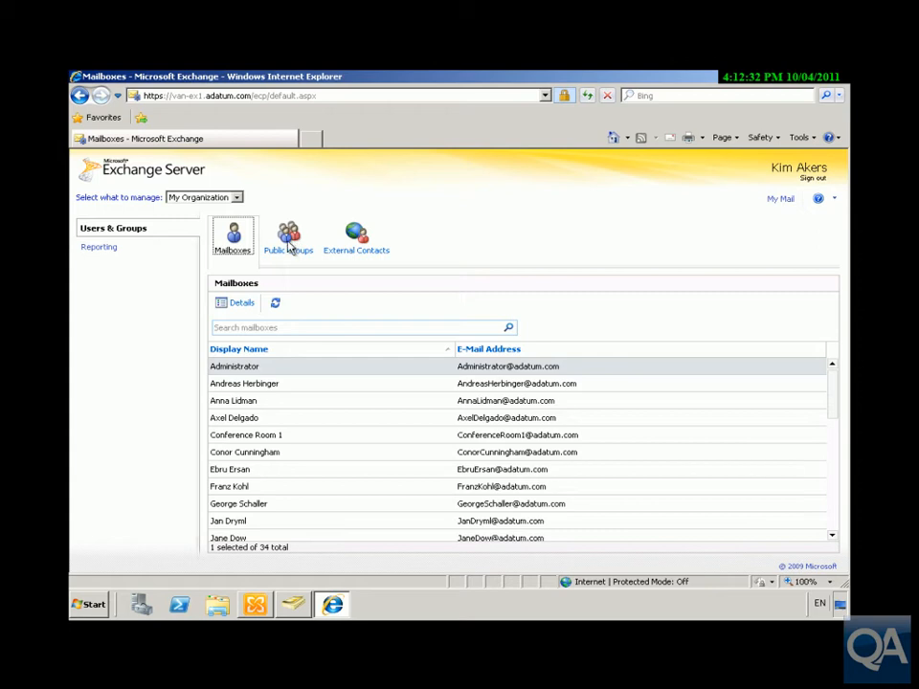
# Step: Start a new public group with display name Sales, alias Sales, description 'Sales Dept', then open member selection
pyautogui.click(290, 242)
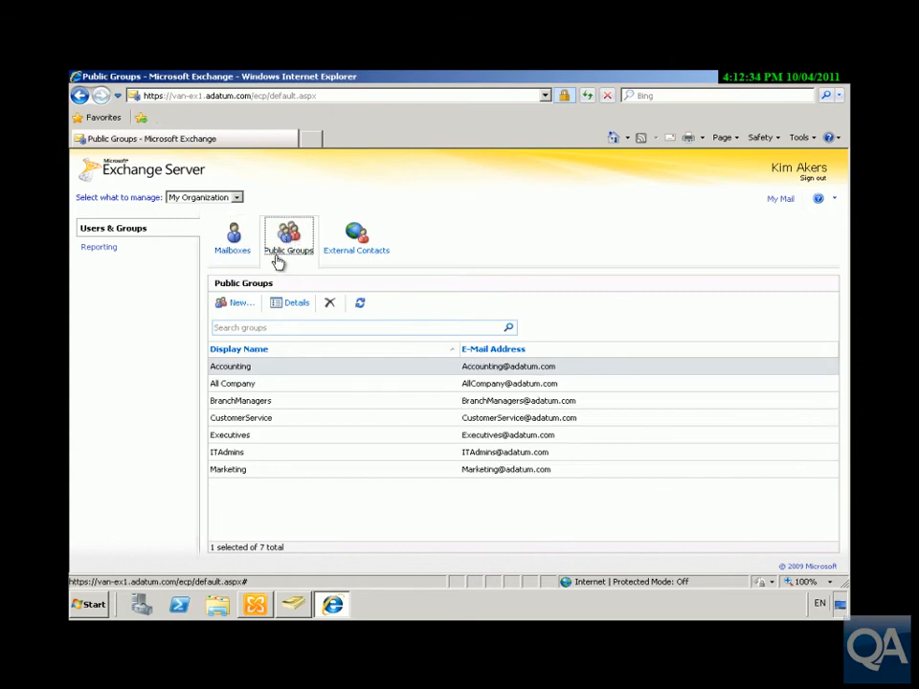
pyautogui.click(237, 310)
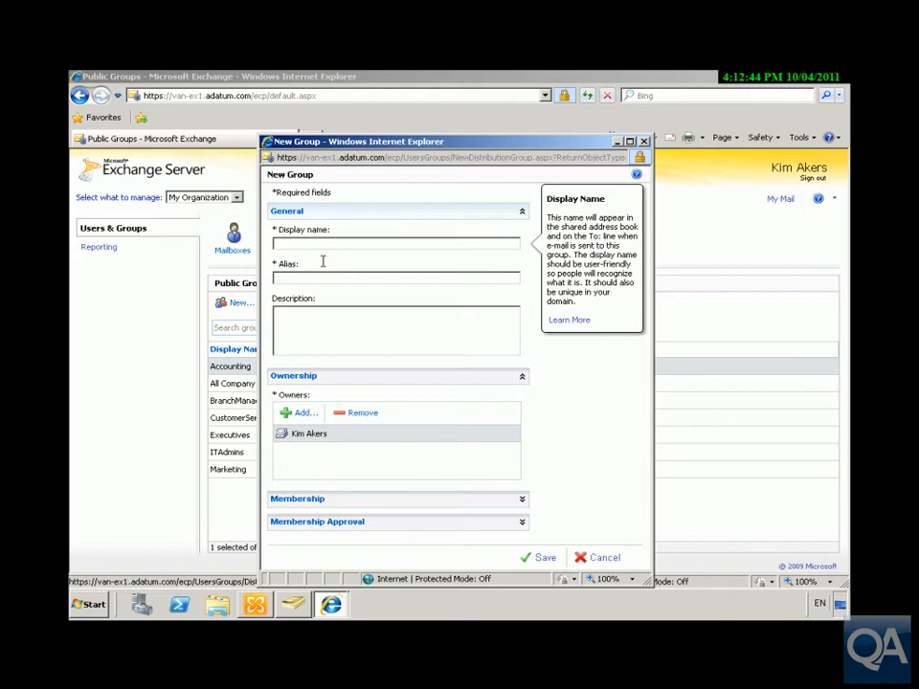
pyautogui.write('Sales')
pyautogui.click(306, 278)
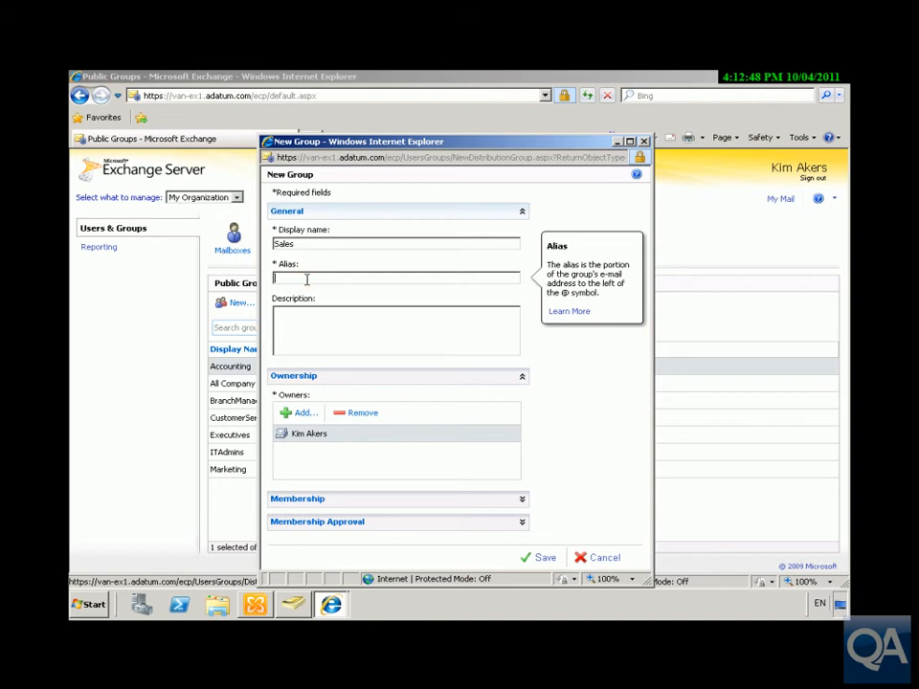
pyautogui.write('Sales')
pyautogui.click(299, 309)
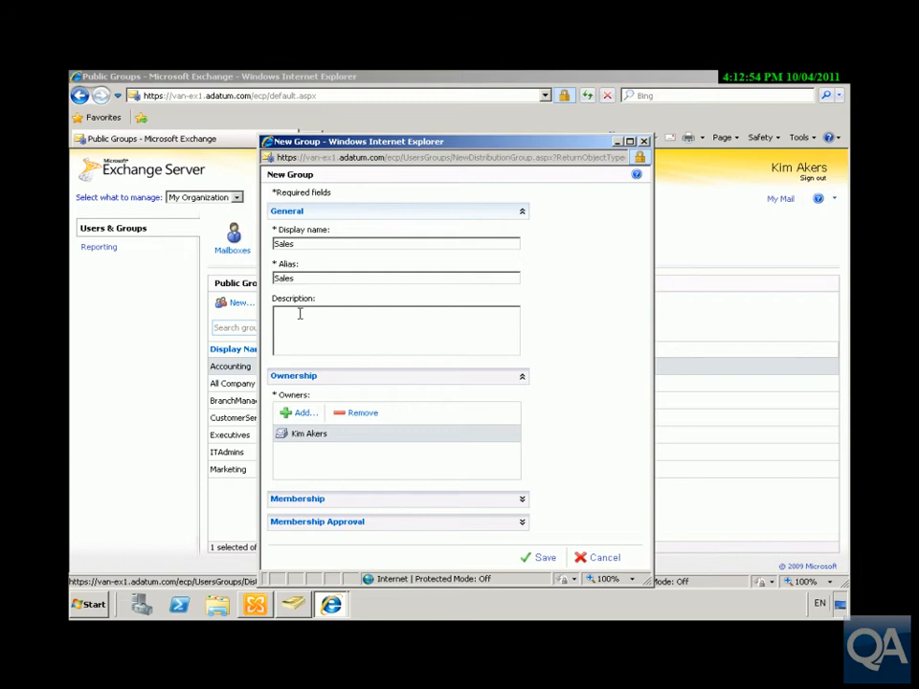
pyautogui.write('Sales Dept')
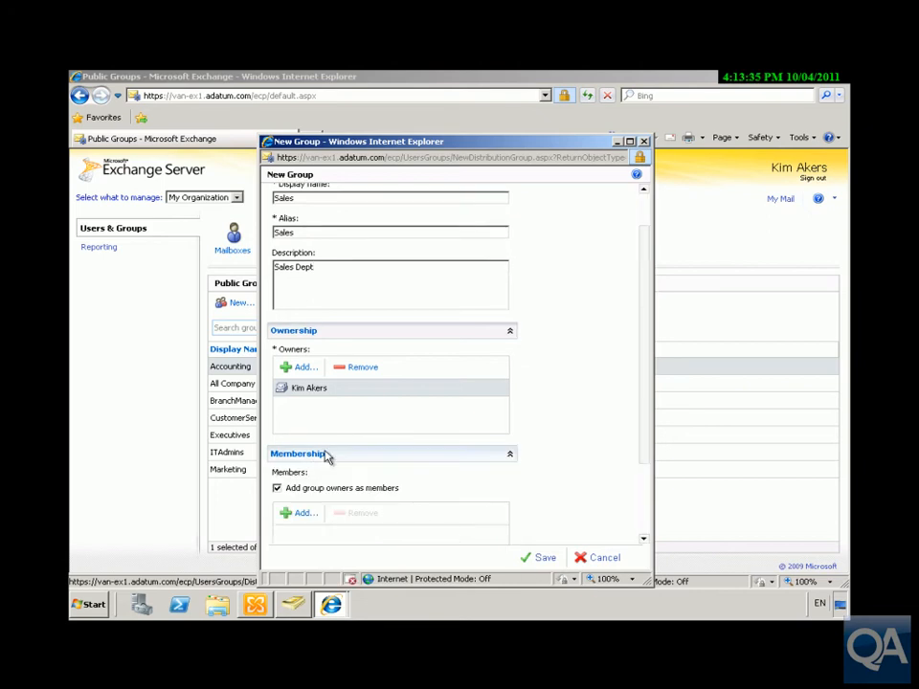
pyautogui.click(304, 515)
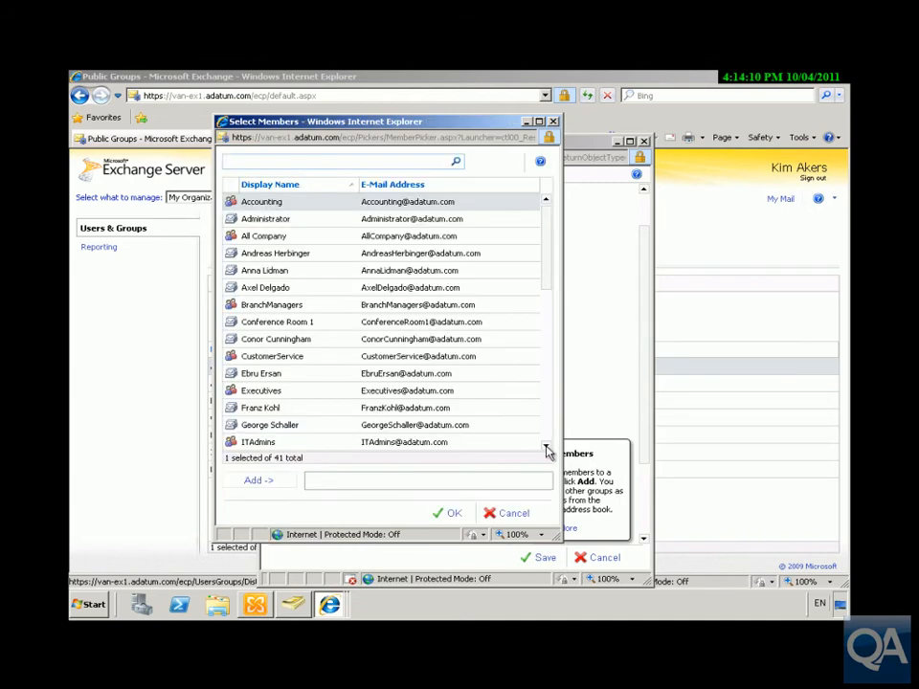
# Step: Pick three users in Select Members and confirm them as members of the new Sales group
pyautogui.click(544, 447)
pyautogui.click(544, 447)
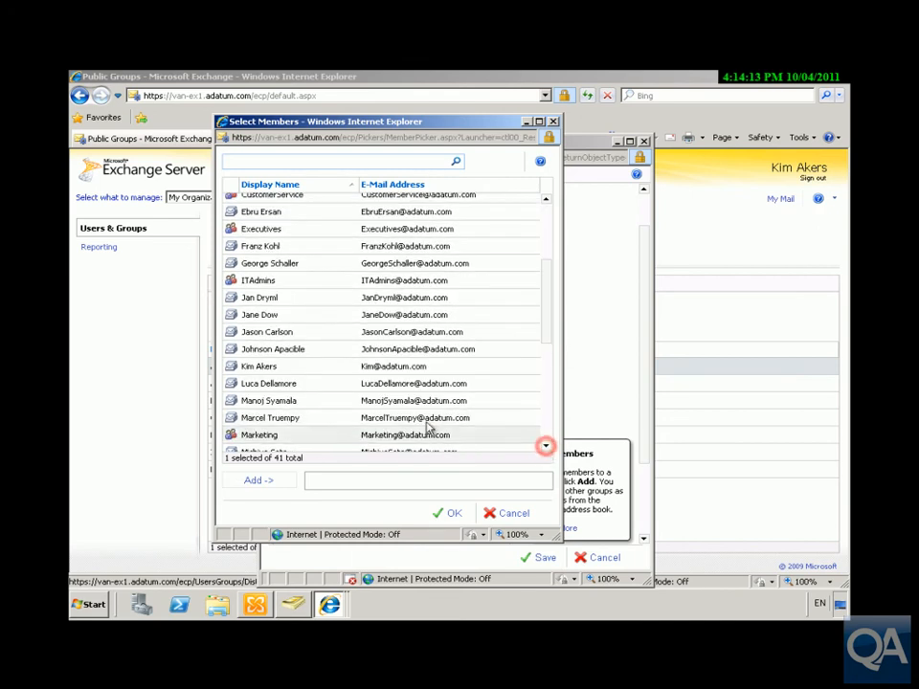
pyautogui.click(317, 406)
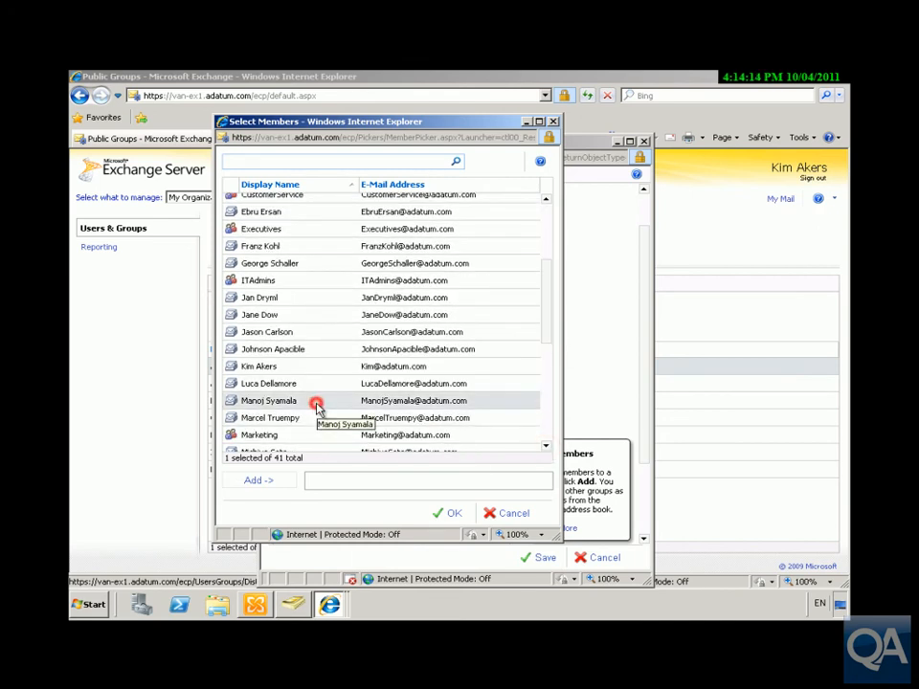
pyautogui.click(546, 448)
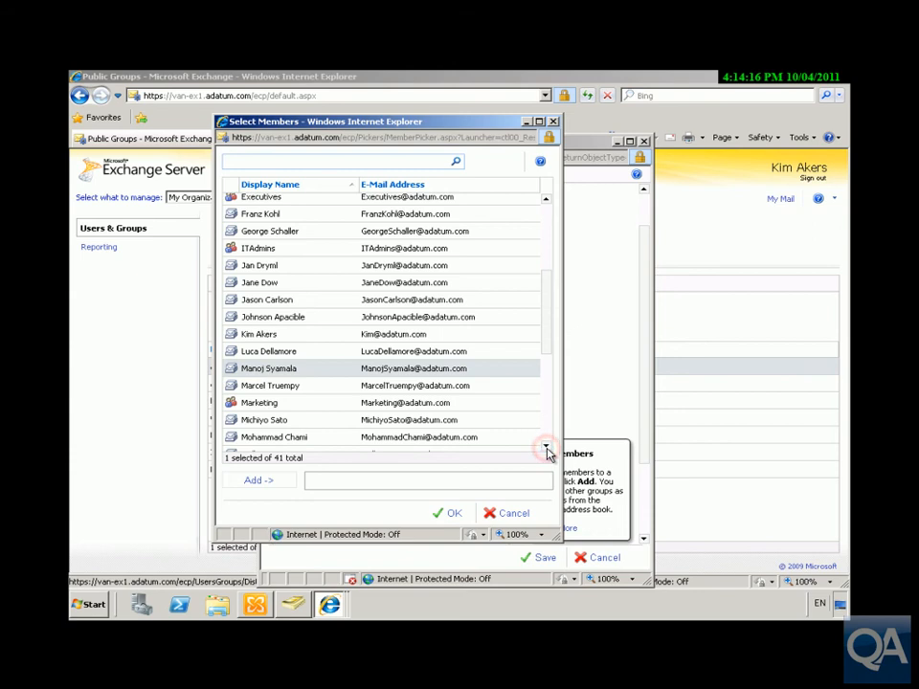
pyautogui.click(546, 448)
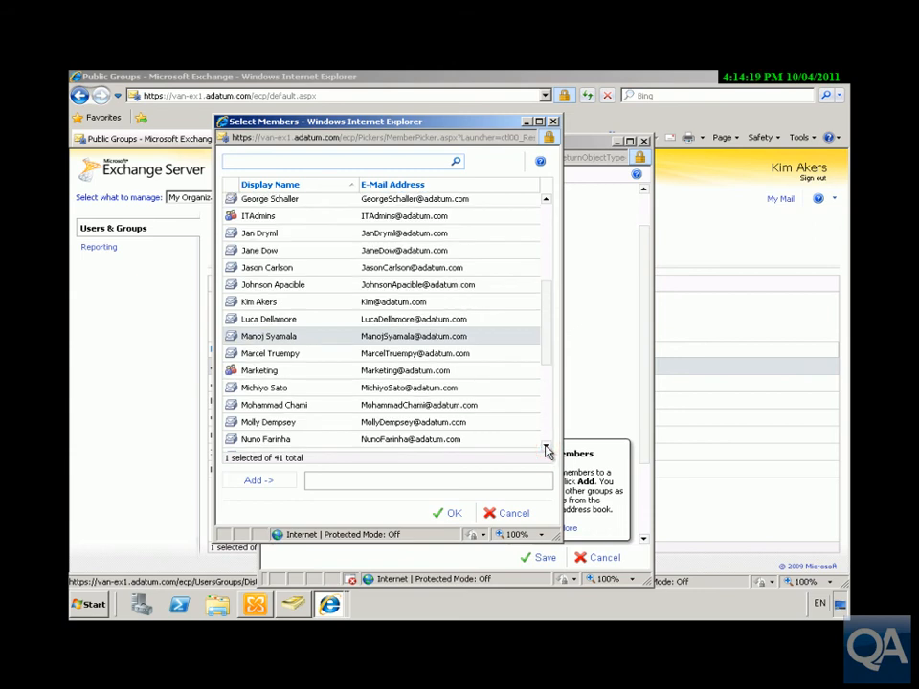
pyautogui.doubleClick(268, 335)
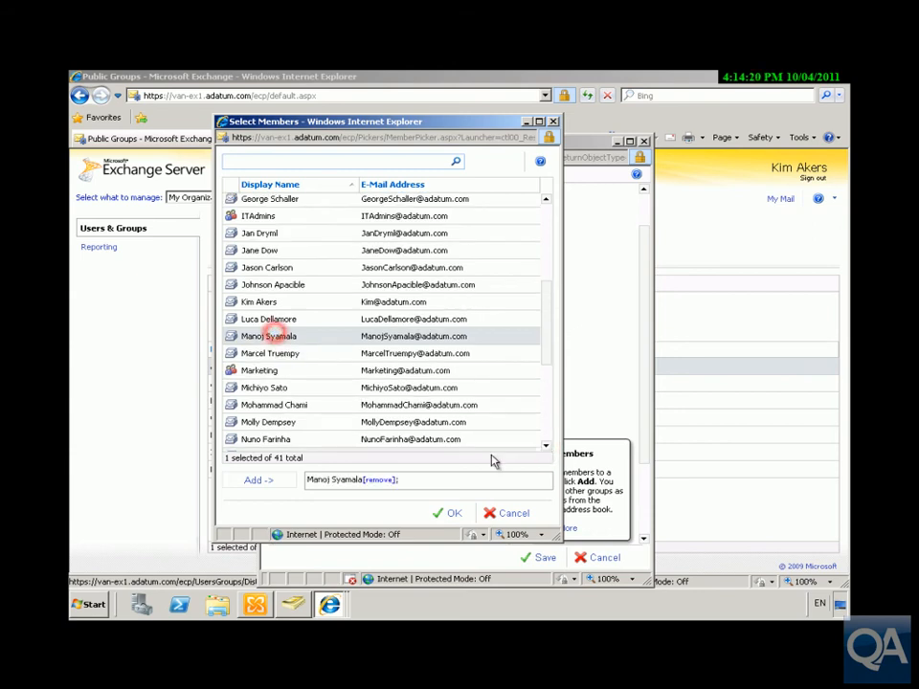
pyautogui.click(546, 447)
pyautogui.click(546, 447)
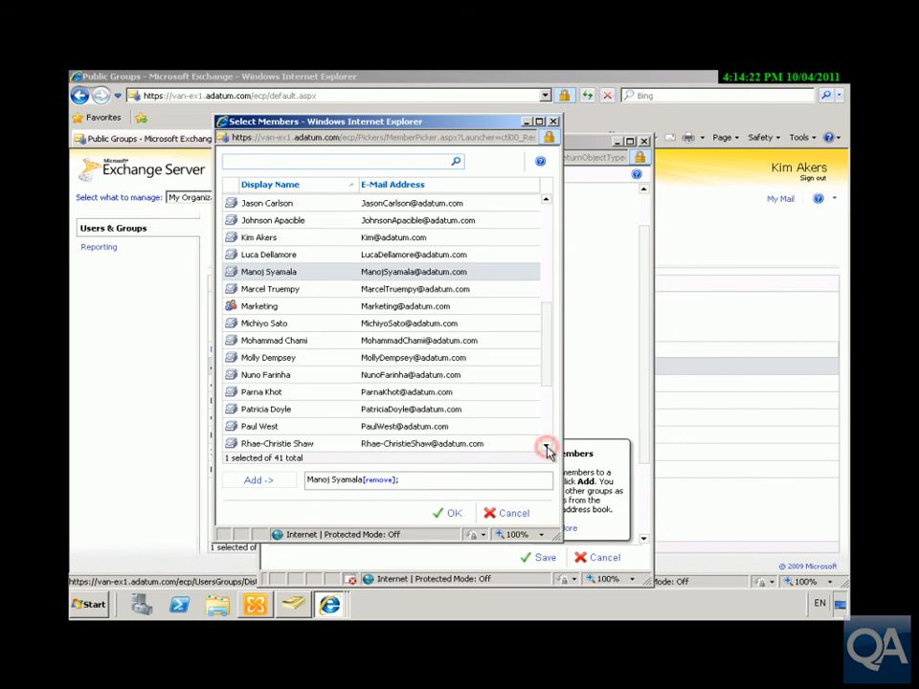
pyautogui.click(546, 447)
pyautogui.click(546, 447)
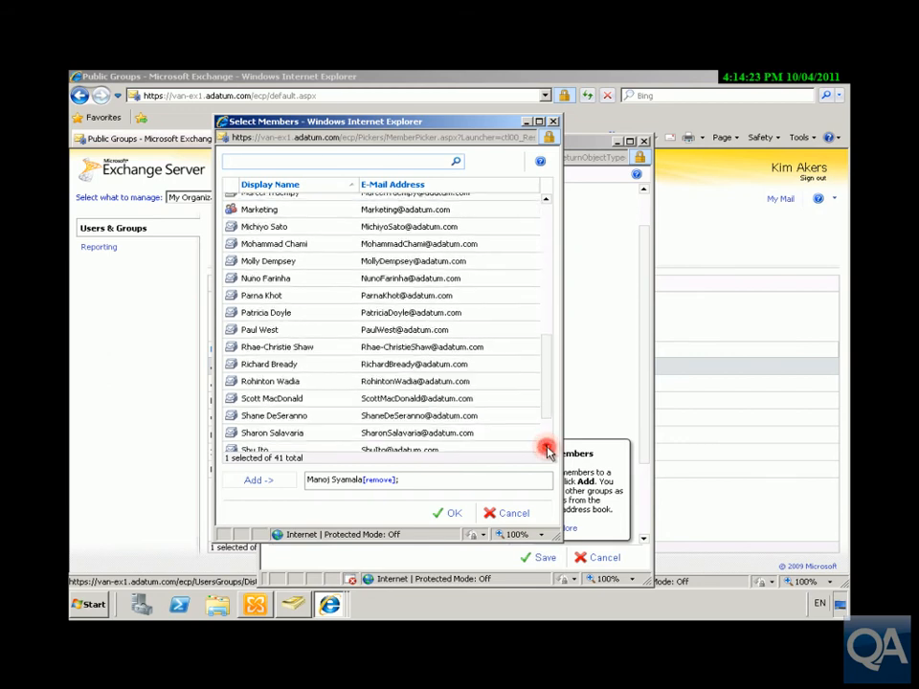
pyautogui.doubleClick(320, 381)
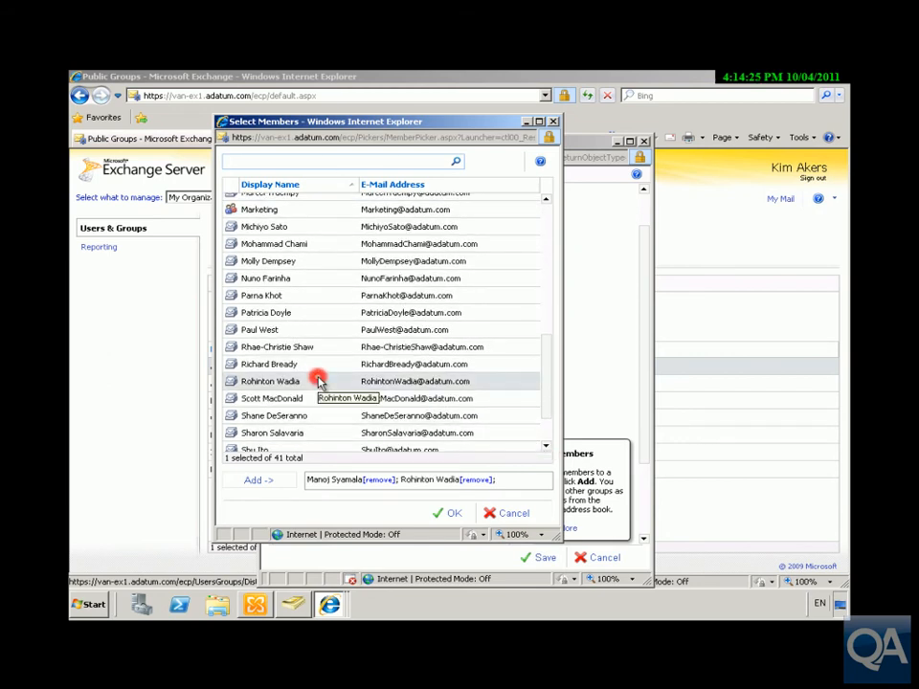
pyautogui.click(545, 447)
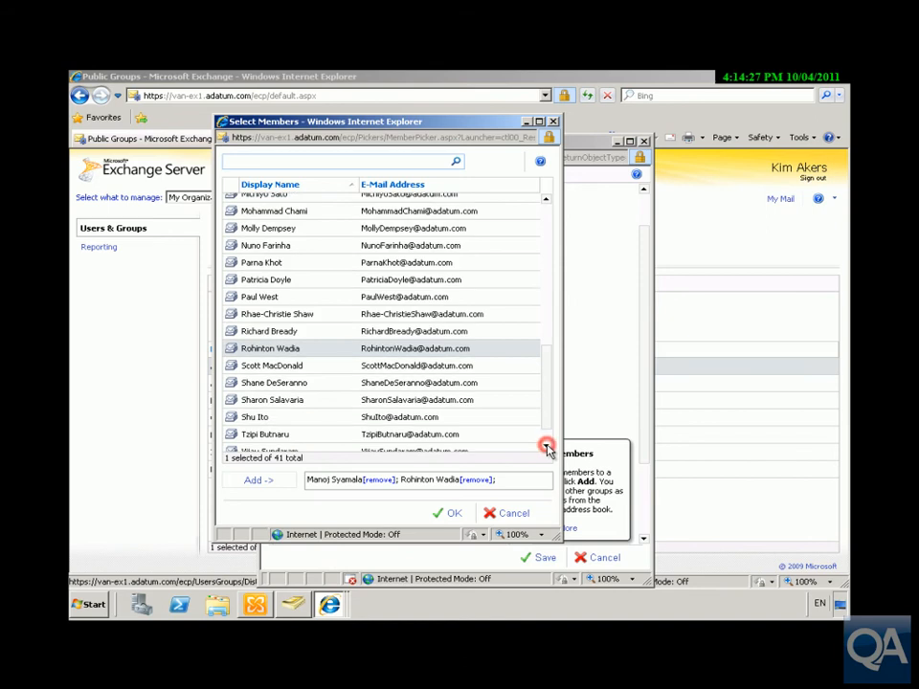
pyautogui.doubleClick(285, 303)
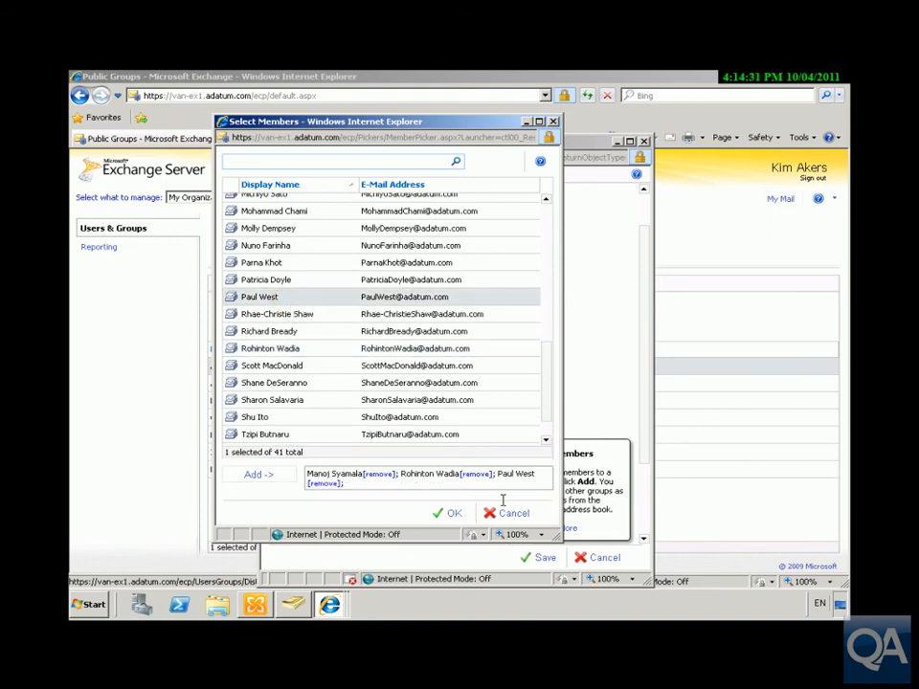
pyautogui.click(461, 514)
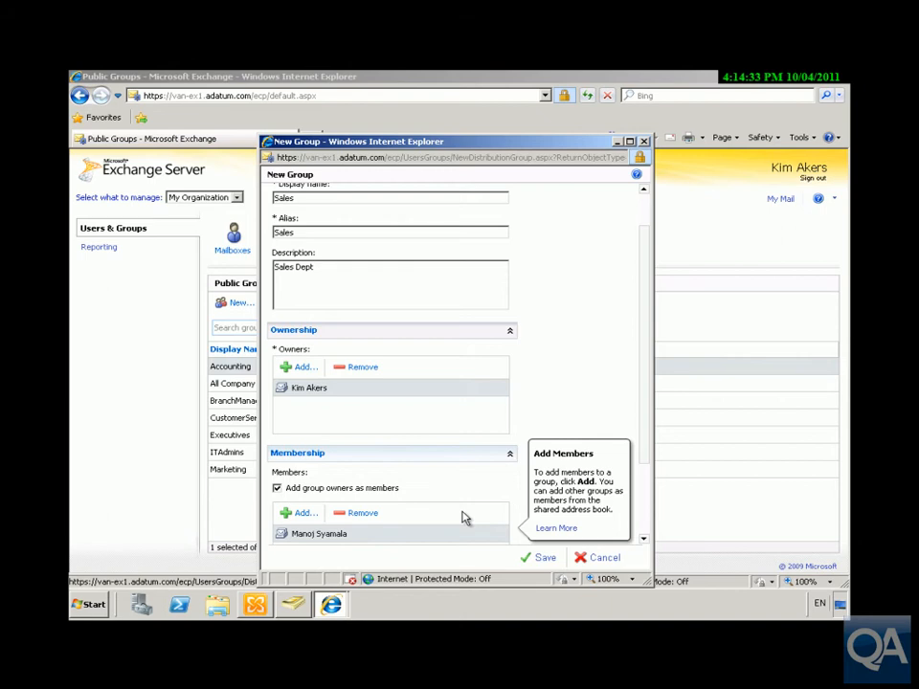
# Step: Save the new Sales group and reopen it from the Public Groups list for editing
pyautogui.click(545, 558)
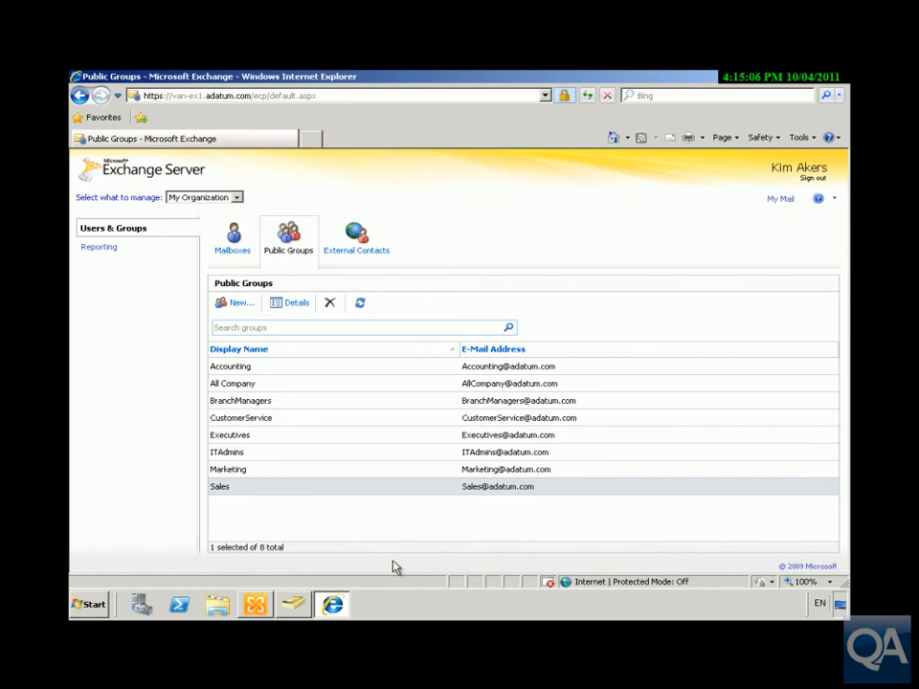
pyautogui.doubleClick(257, 486)
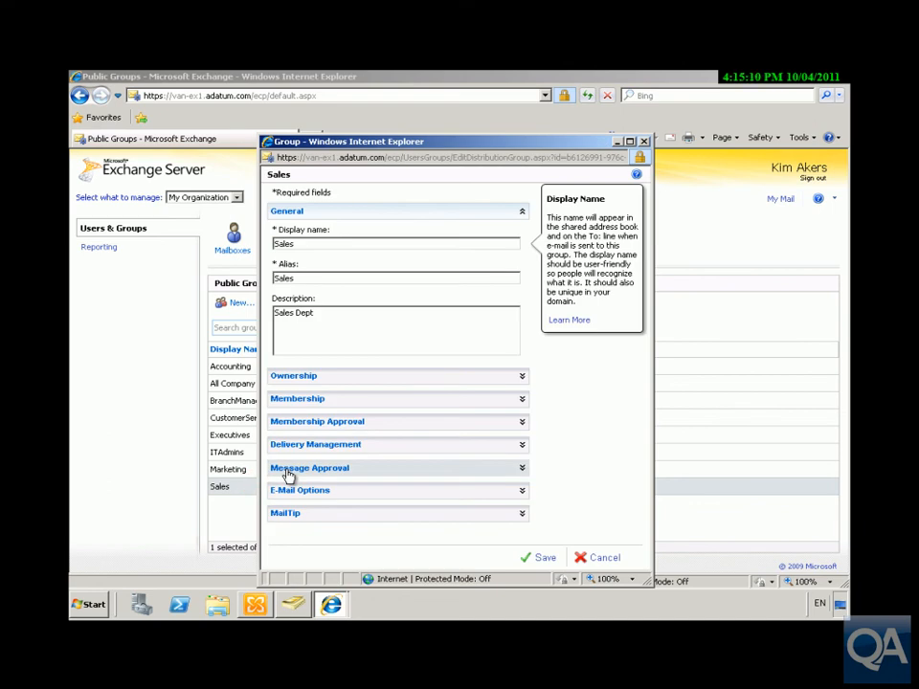
# Step: Set the Sales group's membership approval to Owner Approval and save the change
pyautogui.click(522, 422)
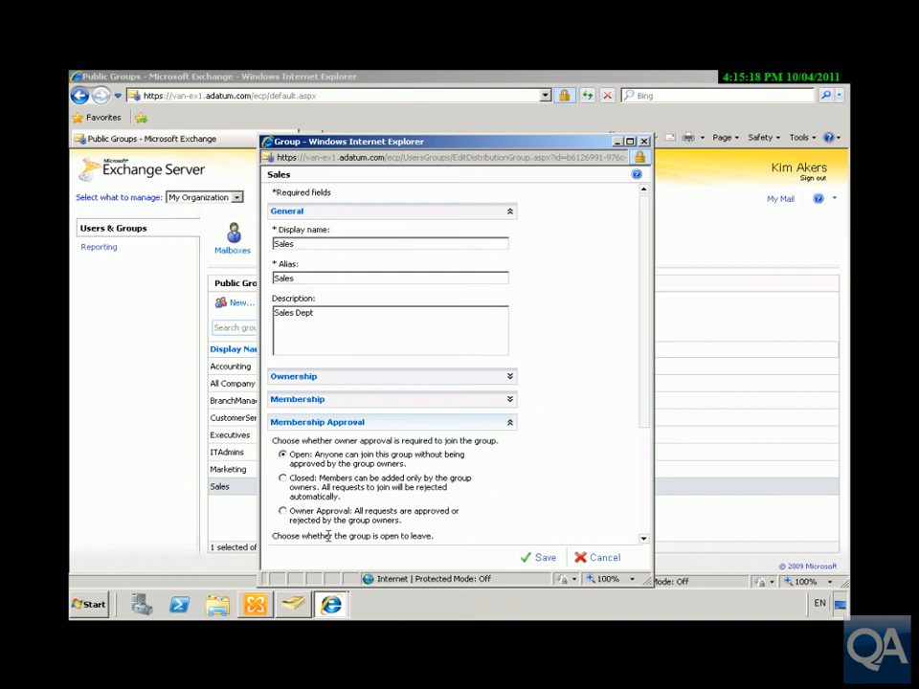
pyautogui.click(283, 514)
pyautogui.click(533, 559)
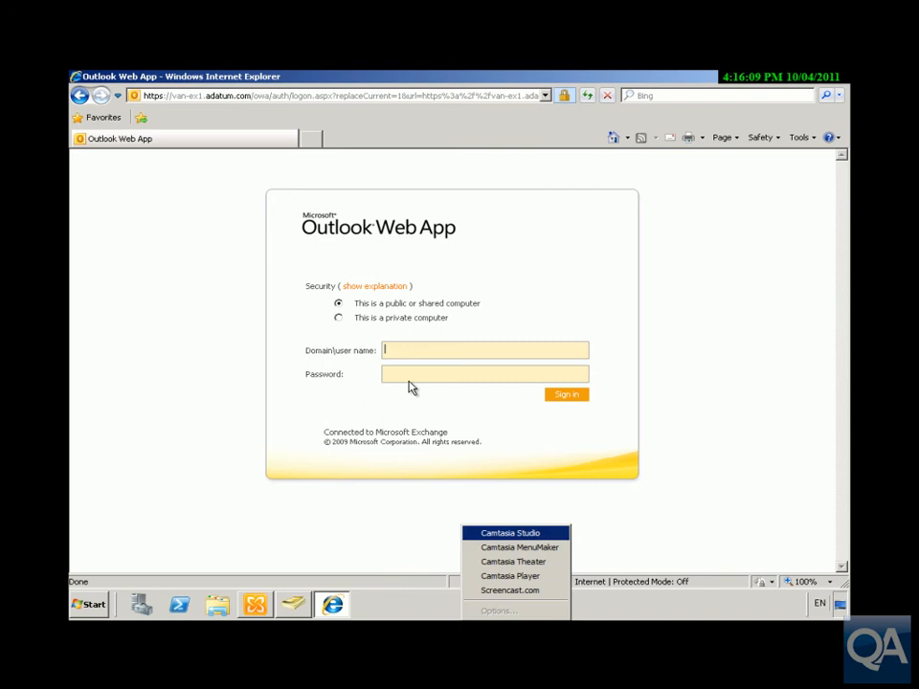
# Step: Sign in as a different domain user and accept English (United States) with Pacific Time
pyautogui.click(432, 356)
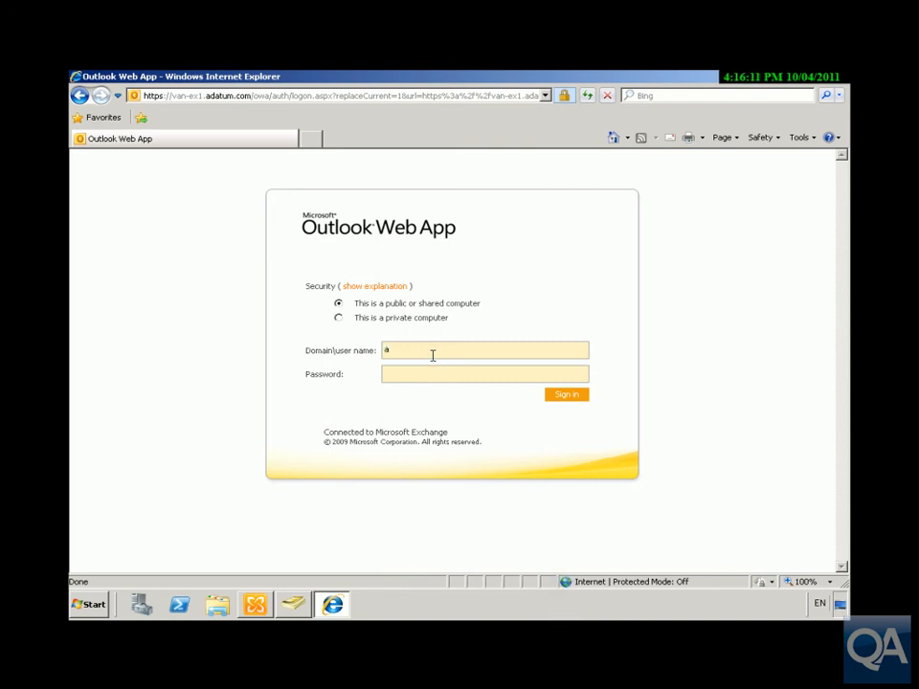
pyautogui.write('tum\\wei')
pyautogui.click(430, 373)
pyautogui.write('Pa$$w')
pyautogui.click(555, 394)
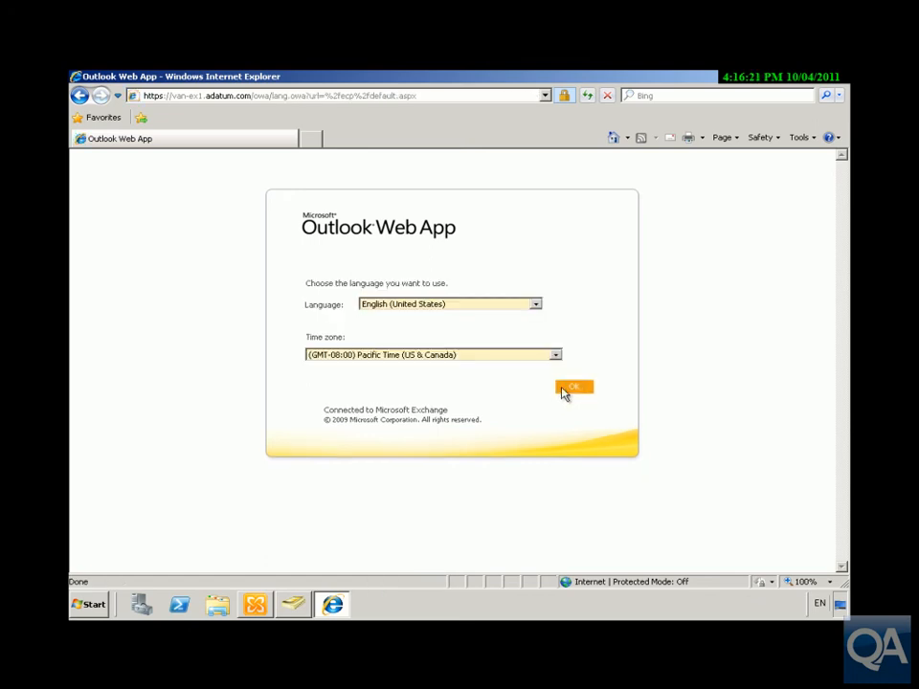
pyautogui.click(573, 387)
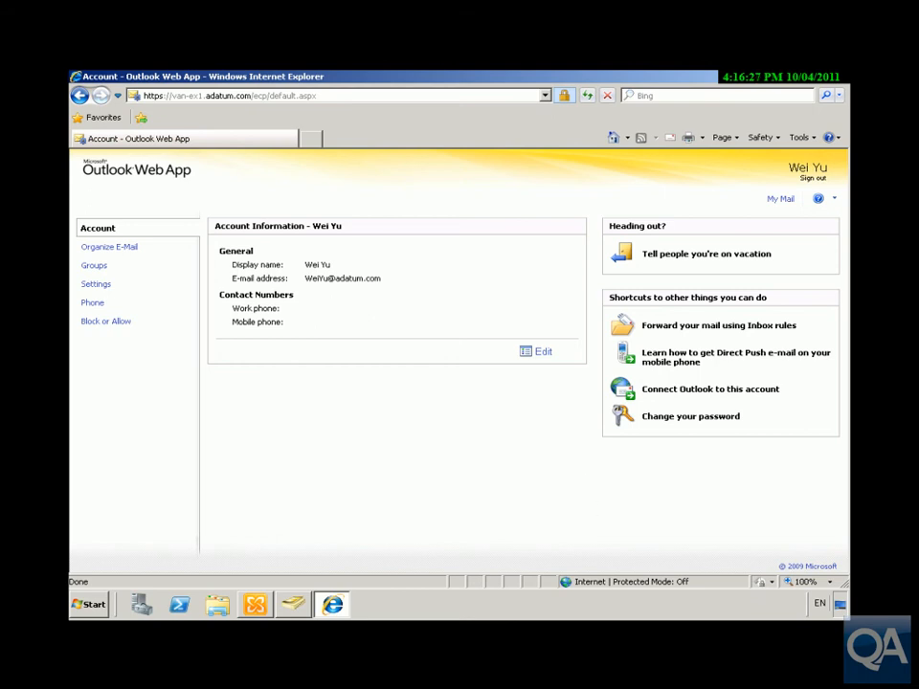
# Step: From Groups, browse all groups, request to join Sales, then dismiss the notice and group list
pyautogui.click(94, 266)
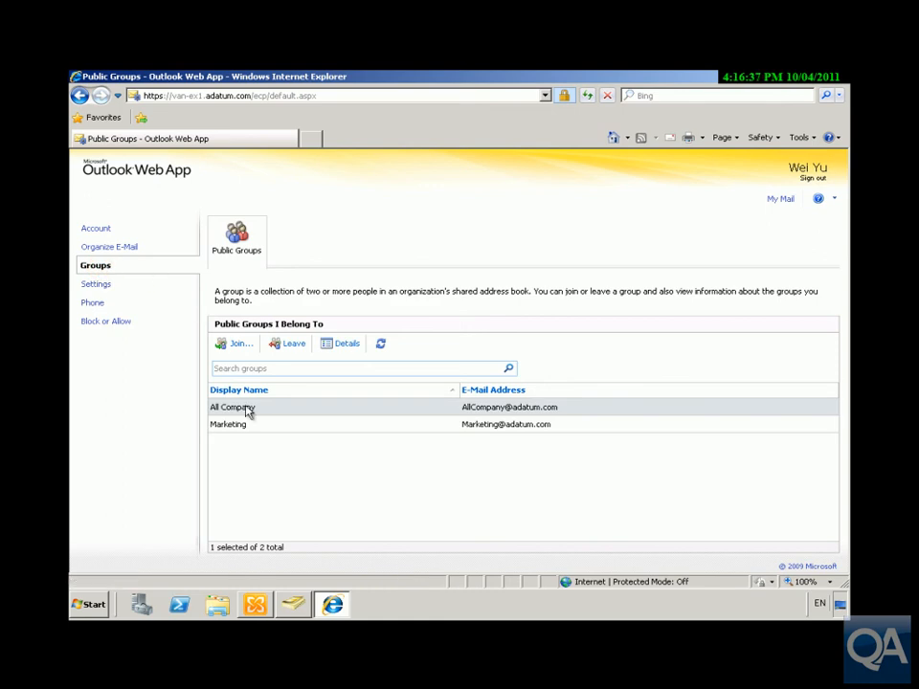
pyautogui.click(233, 344)
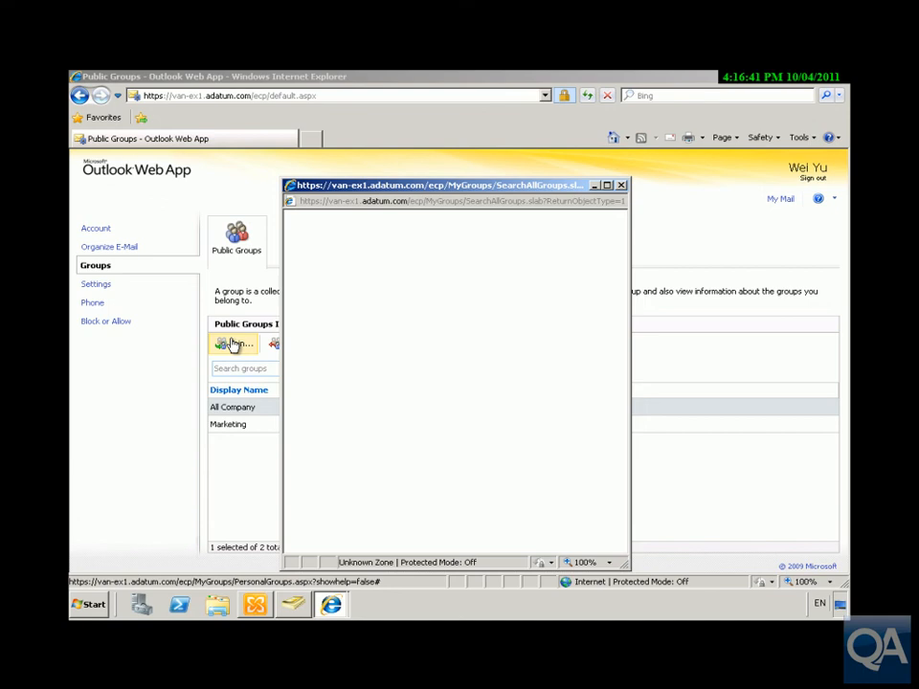
pyautogui.click(307, 424)
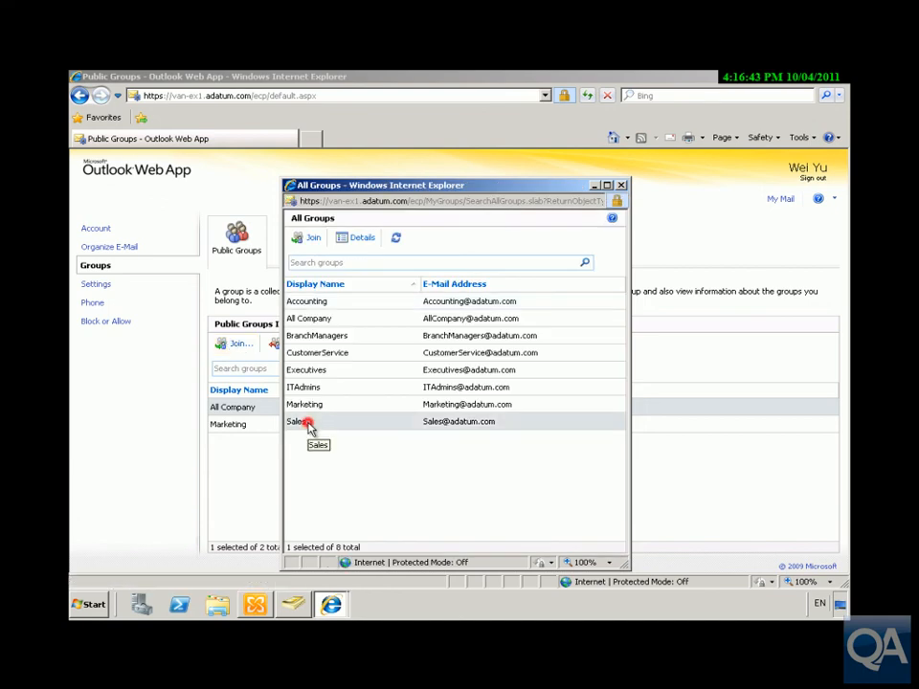
pyautogui.click(309, 241)
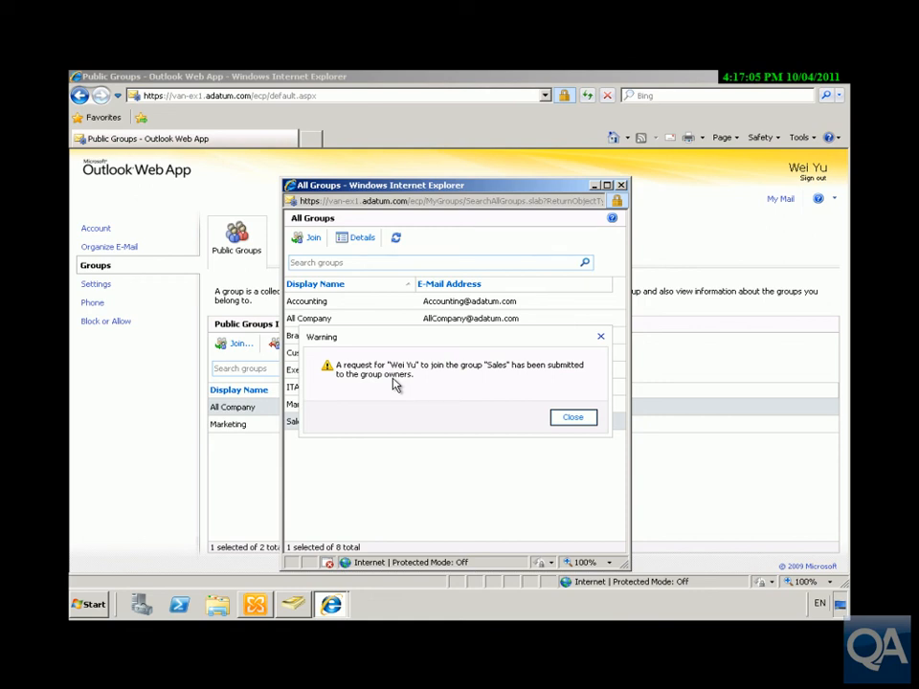
pyautogui.click(558, 419)
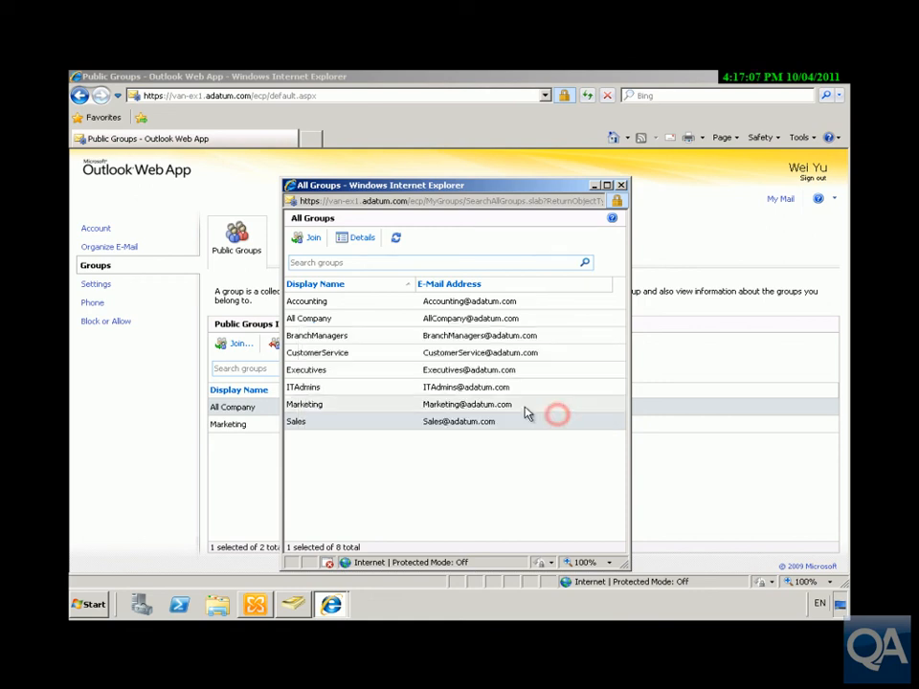
pyautogui.click(622, 185)
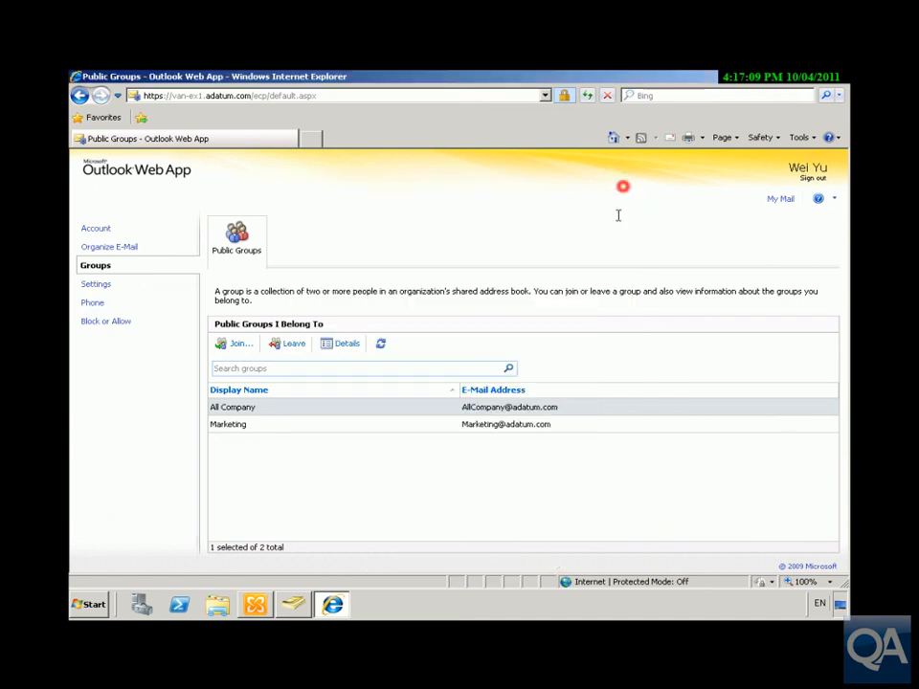
# Step: Restart the browser session and sign in to Outlook Web App as the Sales group owner
pyautogui.click(842, 83)
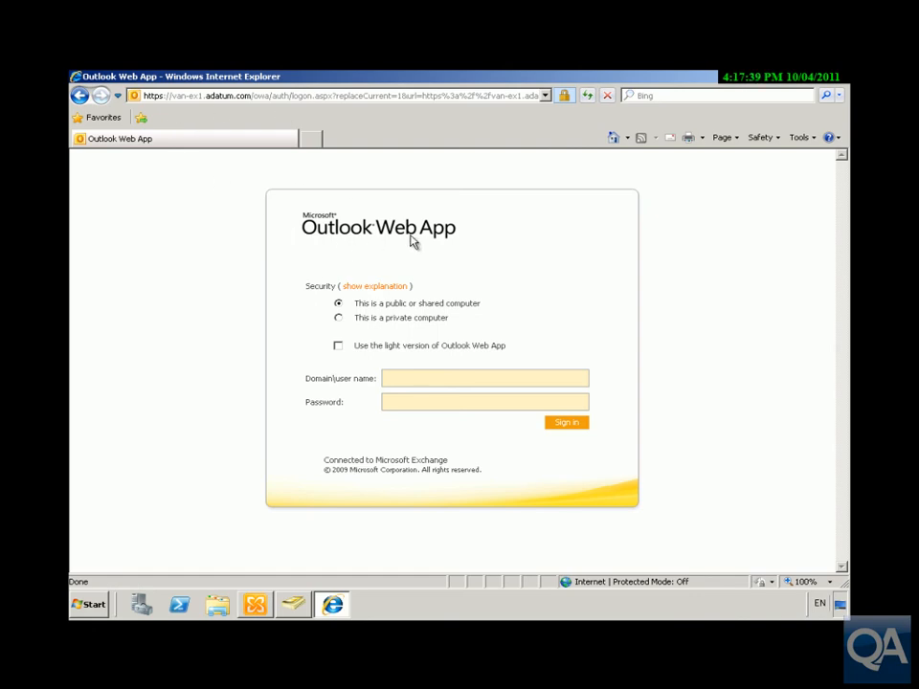
pyautogui.click(410, 378)
pyautogui.write('adatum\\kimPa$$w0')
pyautogui.click(572, 424)
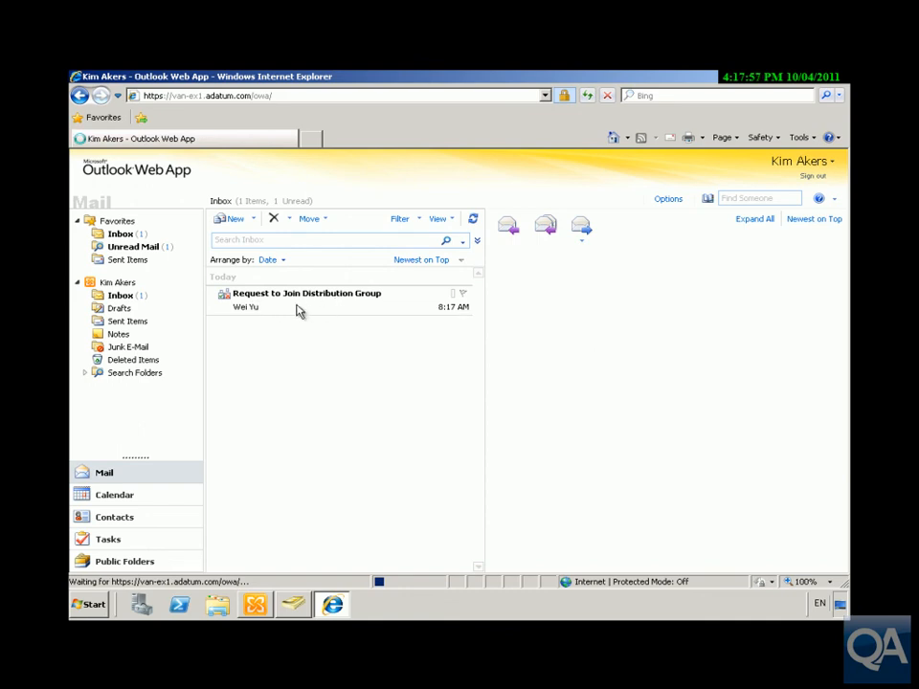
# Step: Open the 'Request to Join Distribution Group' message for Sales in the Inbox, then collapse it to a summary line
pyautogui.click(296, 305)
pyautogui.click(298, 300)
pyautogui.click(226, 301)
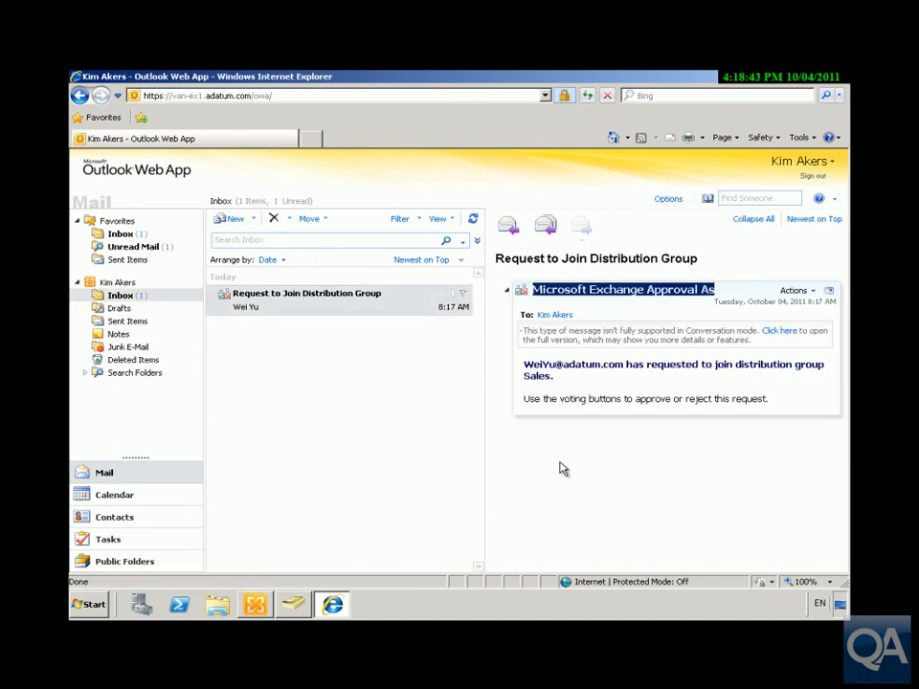
pyautogui.click(520, 298)
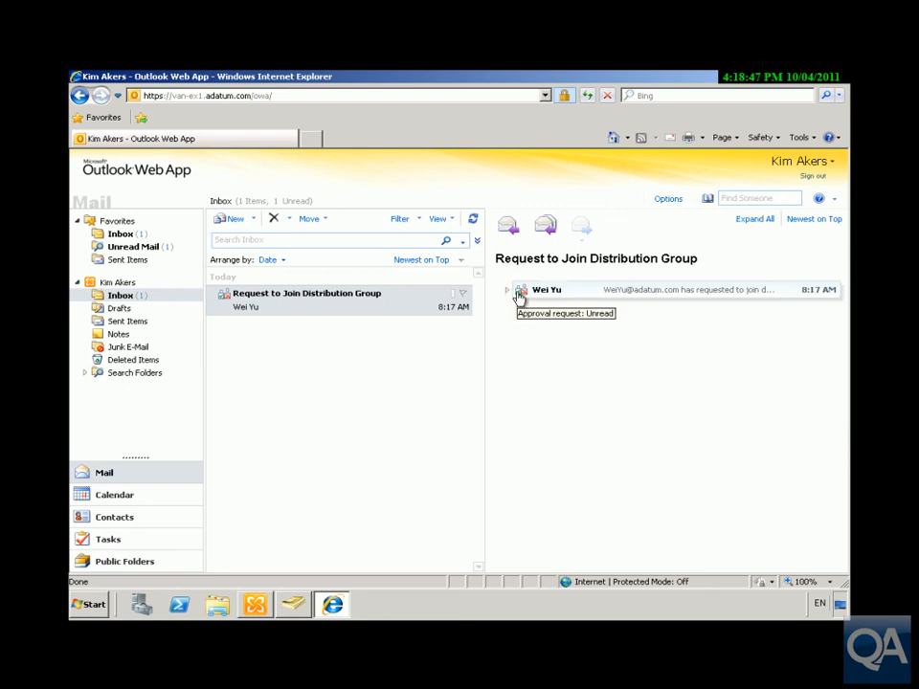